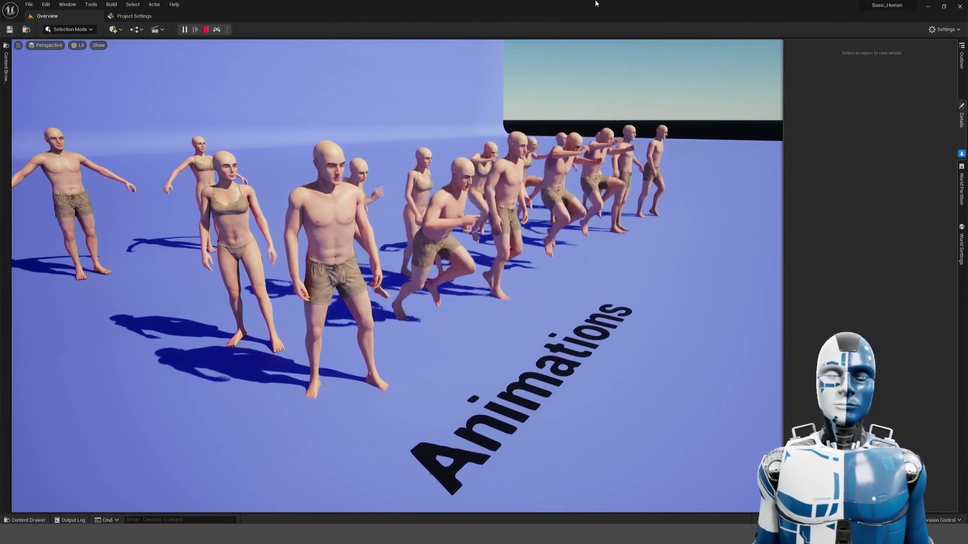
Stop the play session and look across the hair, beard and body part displays in the level
key("Escape")
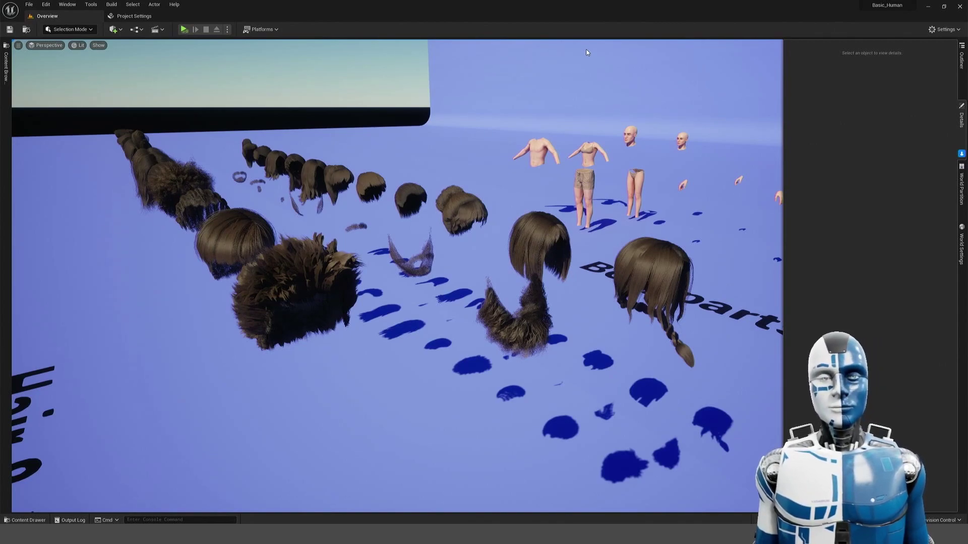
right_click_drag(586, 53, 706, 81)
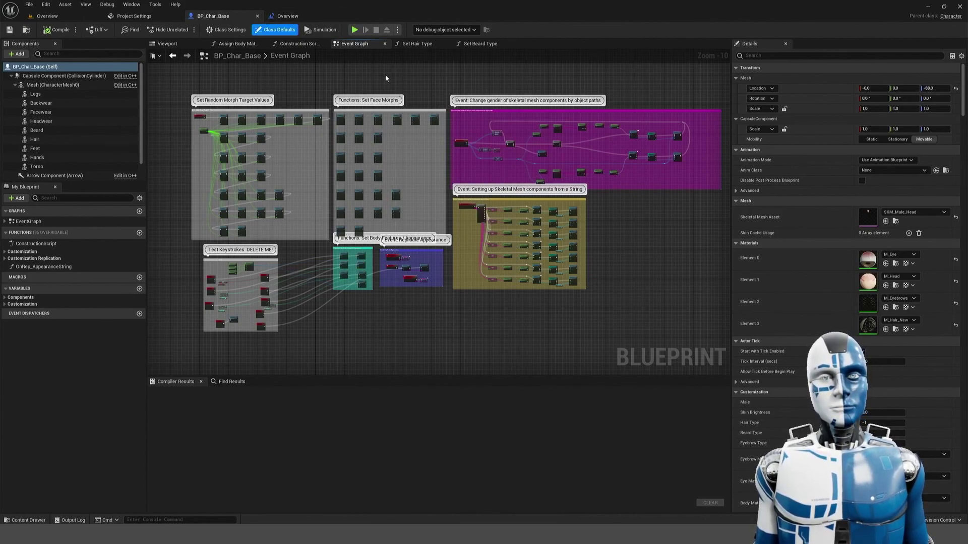
Examine the BP_Char_Base event that changes the gender of skeletal mesh components by object paths
scroll(508, 201, "up", 4)
scroll(398, 174, "up", 2)
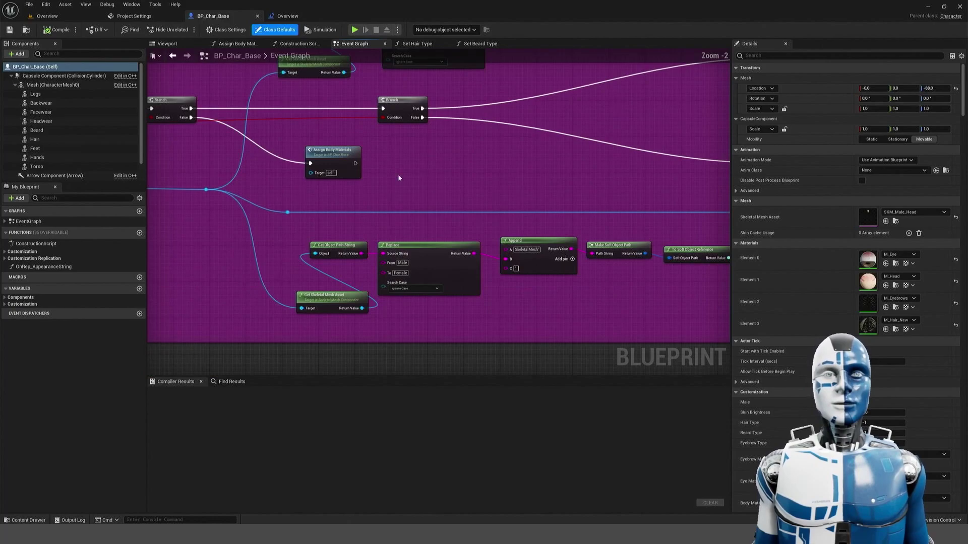
right_click_drag(625, 241, 525, 212)
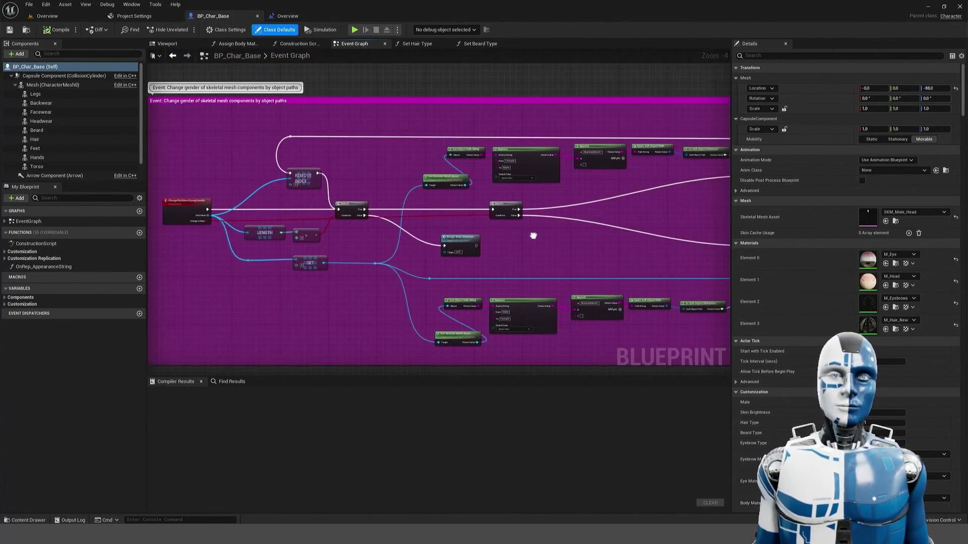
scroll(399, 215, "up", 2)
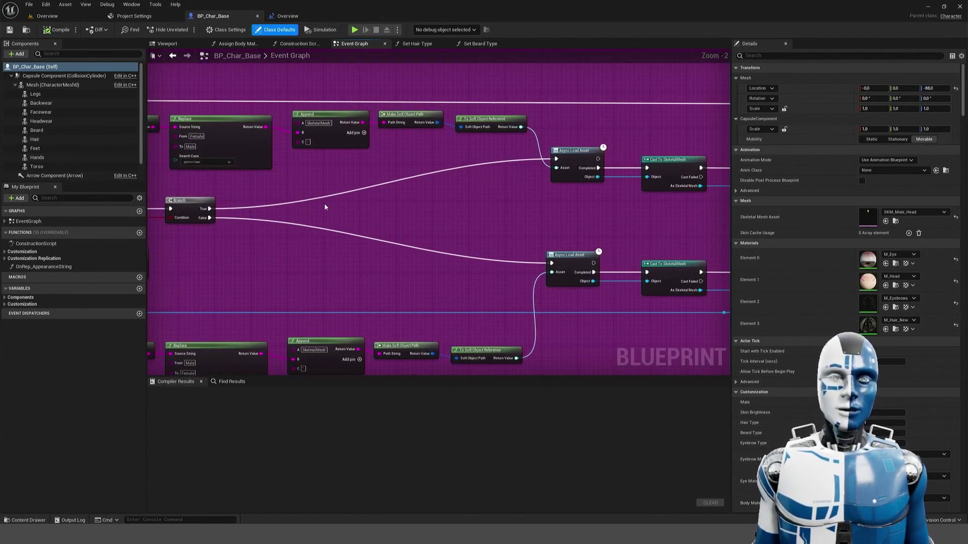
right_click_drag(324, 205, 534, 138)
scroll(447, 244, "up", 2)
scroll(521, 288, "down", 2)
right_click_drag(673, 207, 468, 214)
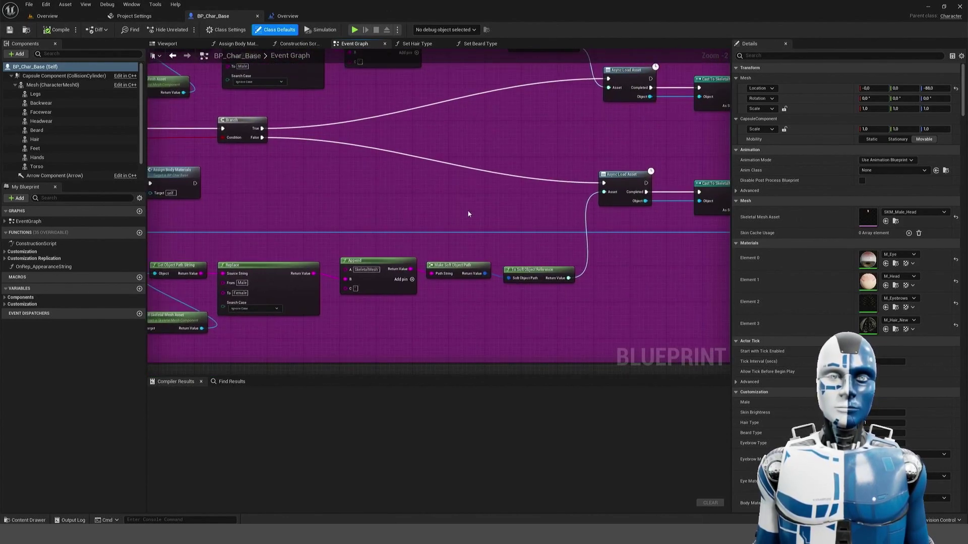
scroll(468, 214, "down", 3)
right_click_drag(529, 182, 545, 207)
scroll(567, 214, "up", 3)
Examine the event that sets up the skeletal mesh components from a string, from its sequence to the mesh updates
right_click_drag(406, 308, 525, 180)
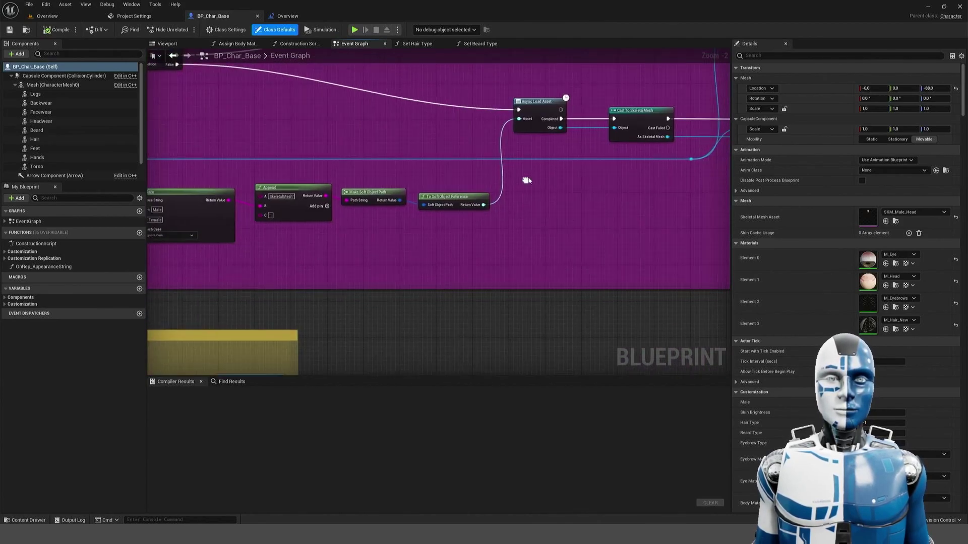
right_click_drag(339, 357, 508, 227)
right_click_drag(370, 302, 505, 197)
right_click_drag(305, 330, 503, 244)
right_click_drag(294, 171, 353, 244)
scroll(353, 244, "down", 2)
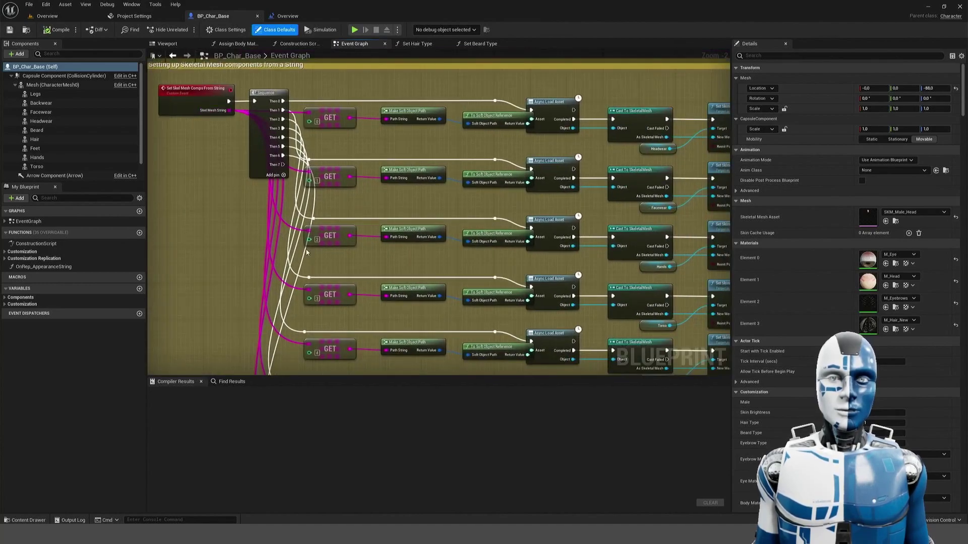
scroll(389, 215, "up", 3)
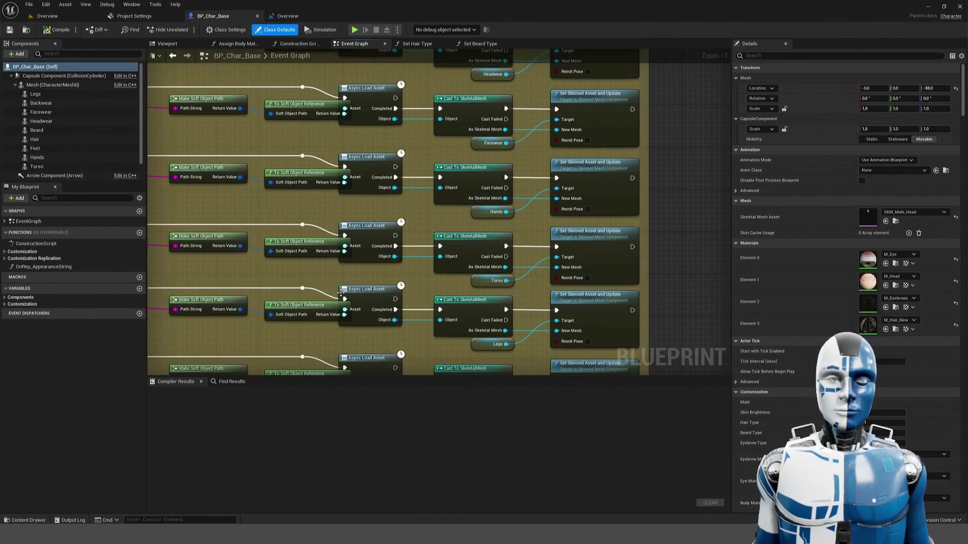
key("Home")
scroll(418, 286, "up", 11)
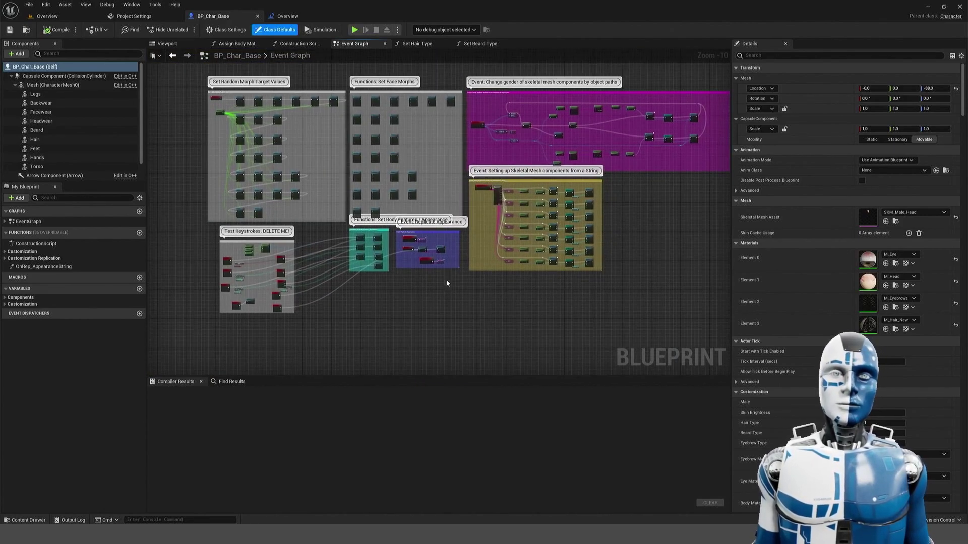
right_click_drag(483, 263, 571, 273)
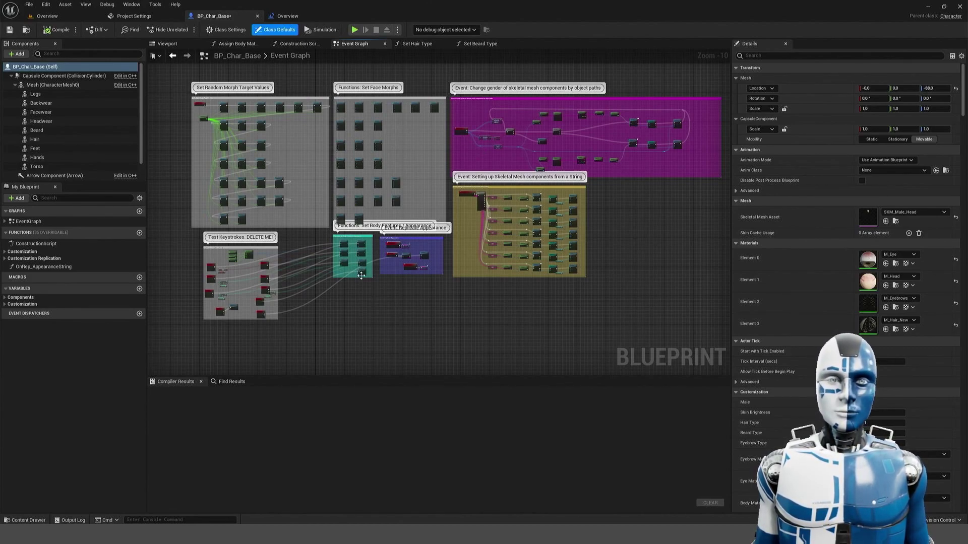
Inspect the Set Body Features / Appearance functions for gender, eyebrow type, skin brightness, hair type, beard type and hair color
scroll(352, 289, "up", 10)
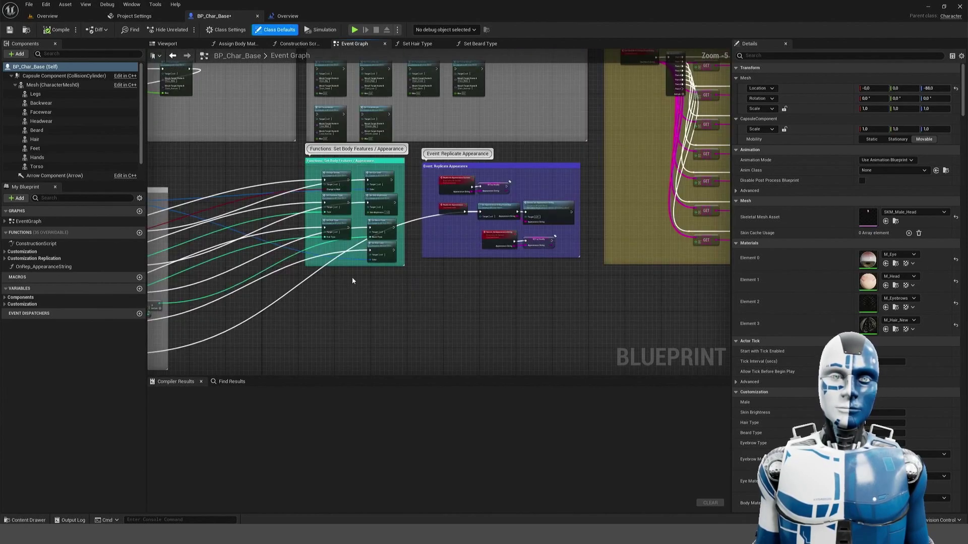
right_click_drag(381, 313, 399, 305)
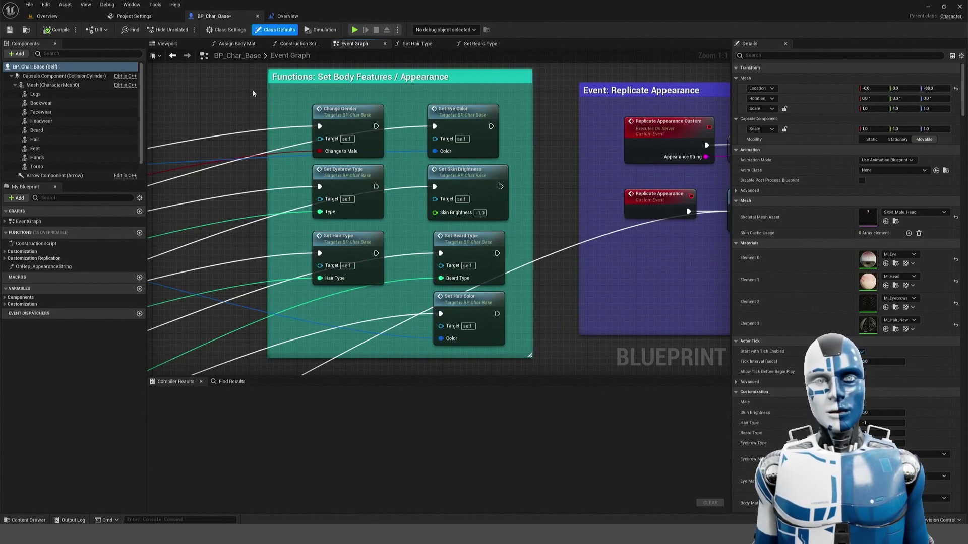
left_click(342, 108)
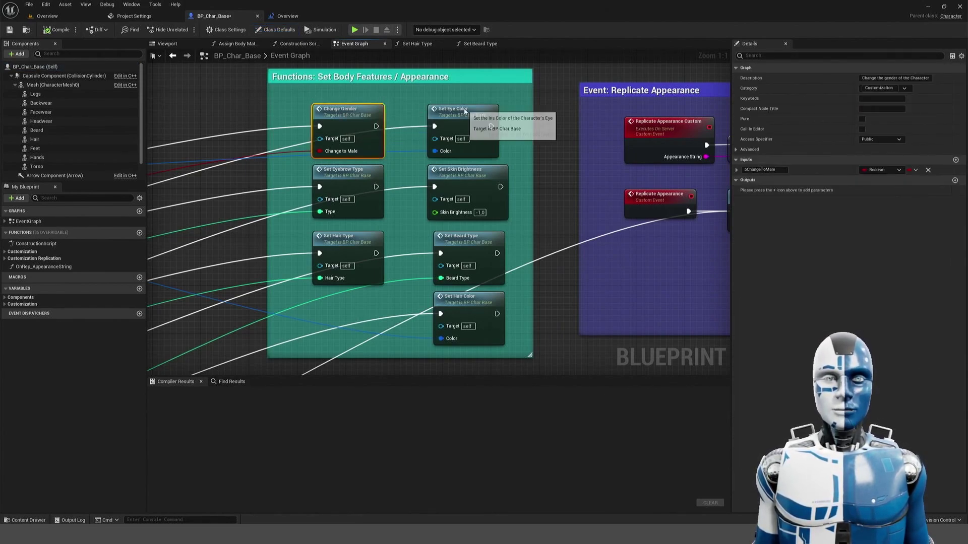
left_click(334, 171)
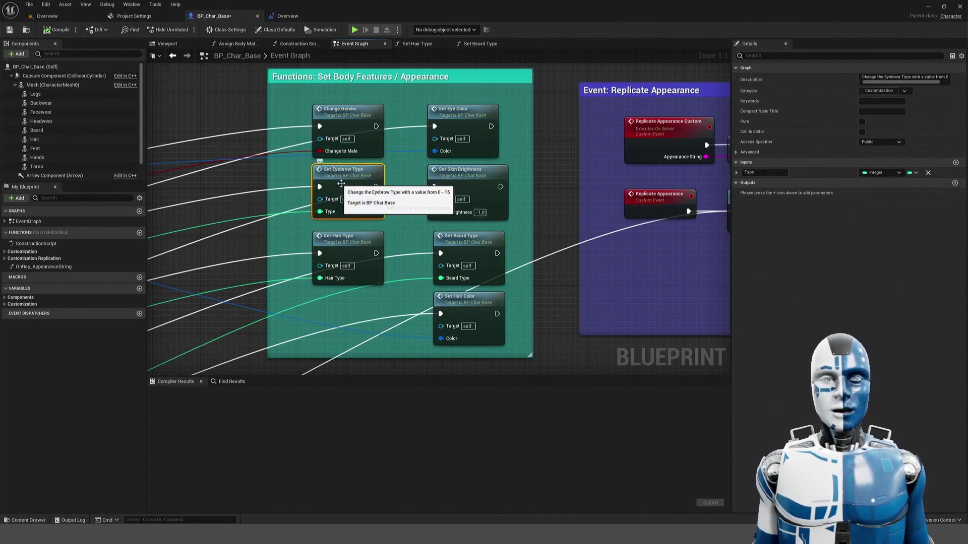
left_click(468, 176)
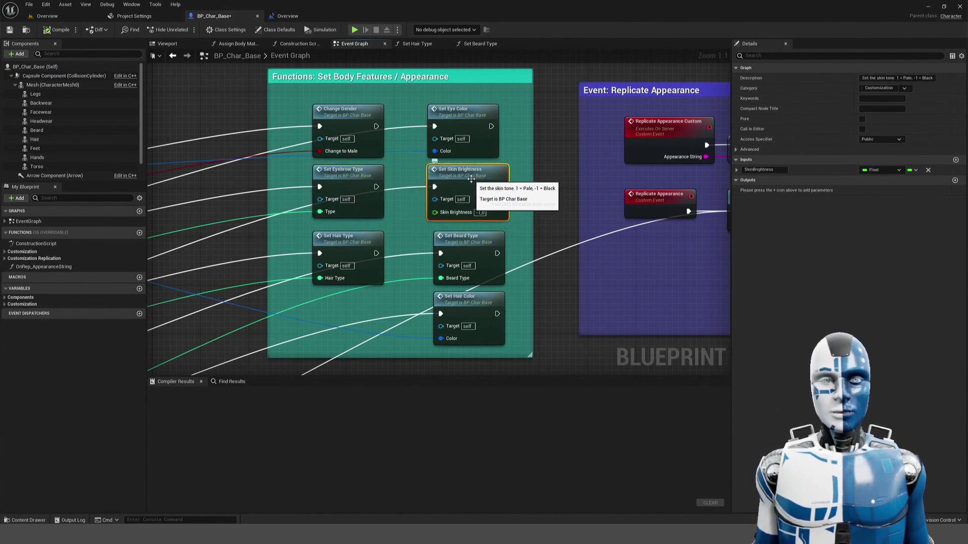
left_click(345, 243)
left_click(476, 237)
left_click(465, 298)
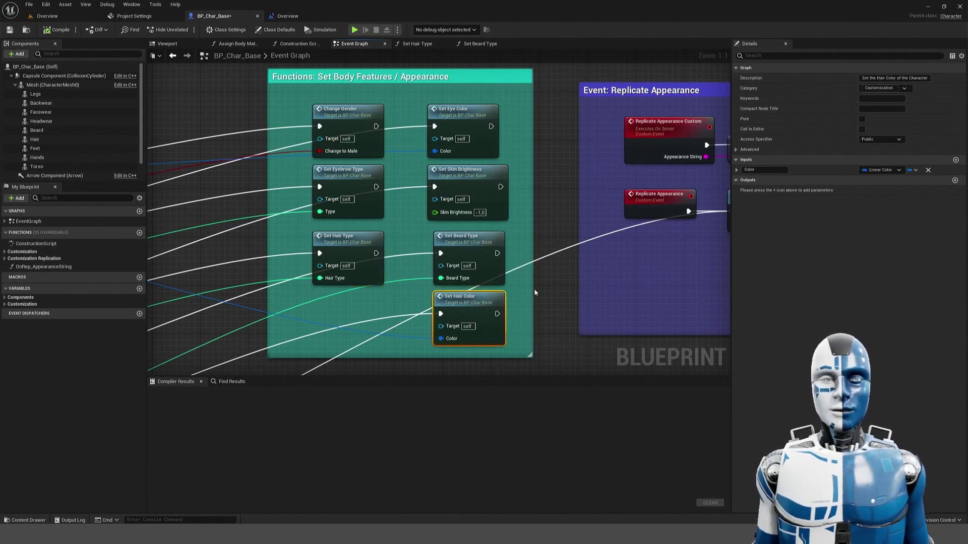
Examine the Test Keystrokes group and how its key events feed the appearance functions
scroll(534, 290, "down", 8)
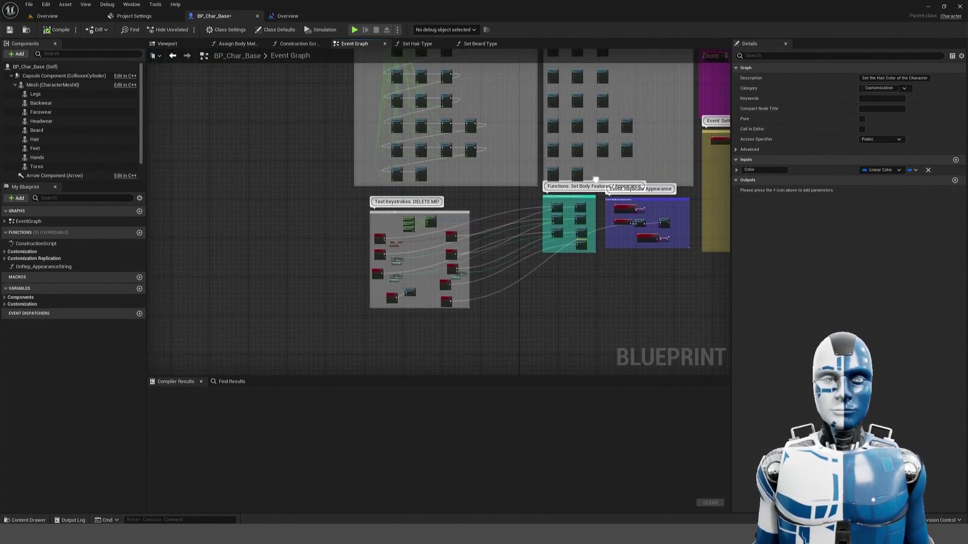
right_click_drag(595, 179, 606, 166)
scroll(481, 218, "up", 4)
right_click_drag(396, 280, 452, 184)
scroll(452, 186, "up", 2)
scroll(434, 223, "down", 1)
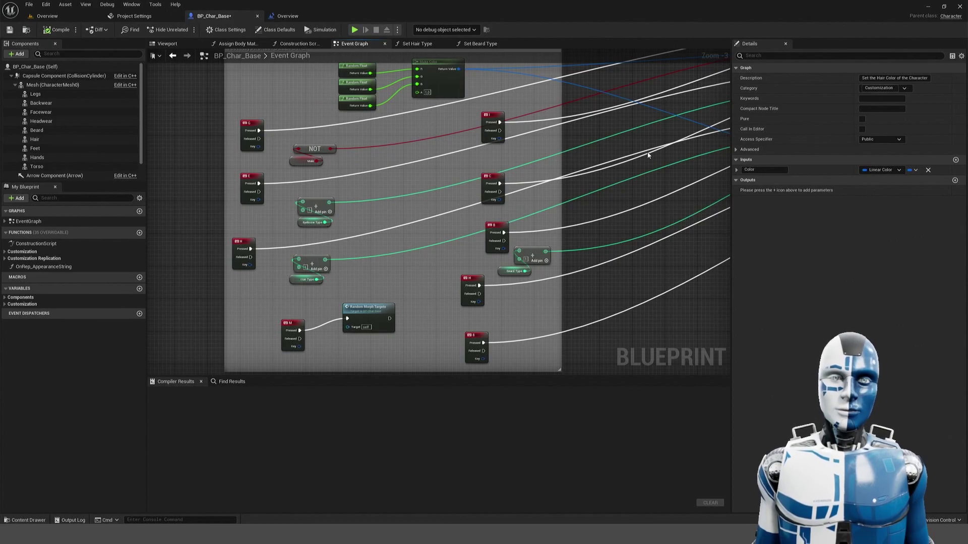
Review the Set Facial Morph calls in the Set Face Morphs group, including their eye and eyebrow morph target names
scroll(612, 188, "down", 5)
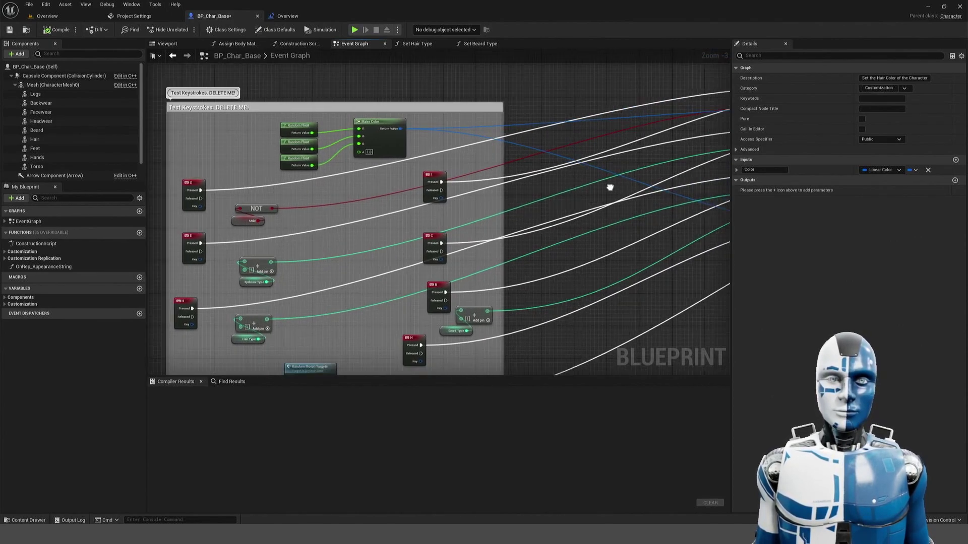
right_click_drag(556, 95, 538, 145)
scroll(538, 146, "up", 8)
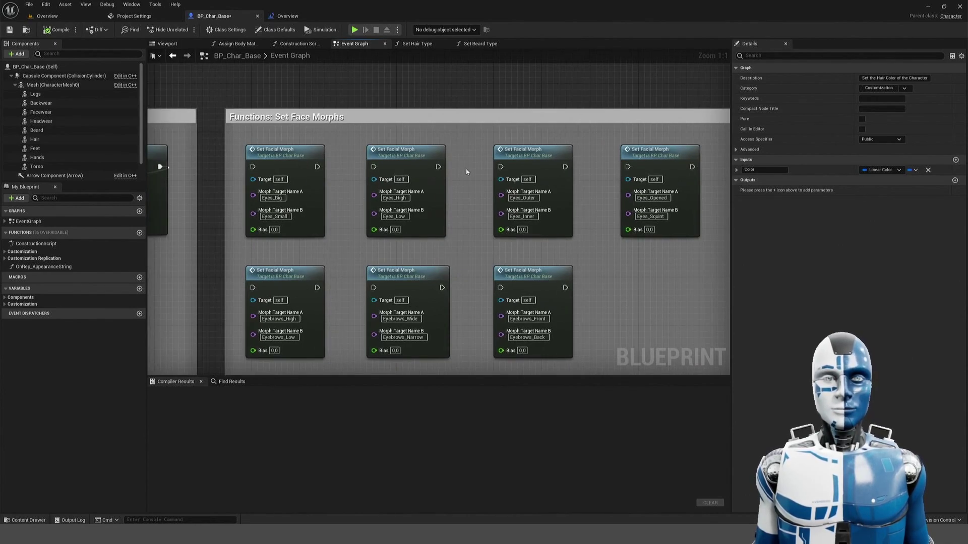
right_click_drag(643, 313, 625, 144)
right_click_drag(631, 297, 634, 143)
right_click_drag(684, 252, 639, 129)
scroll(615, 190, "down", 9)
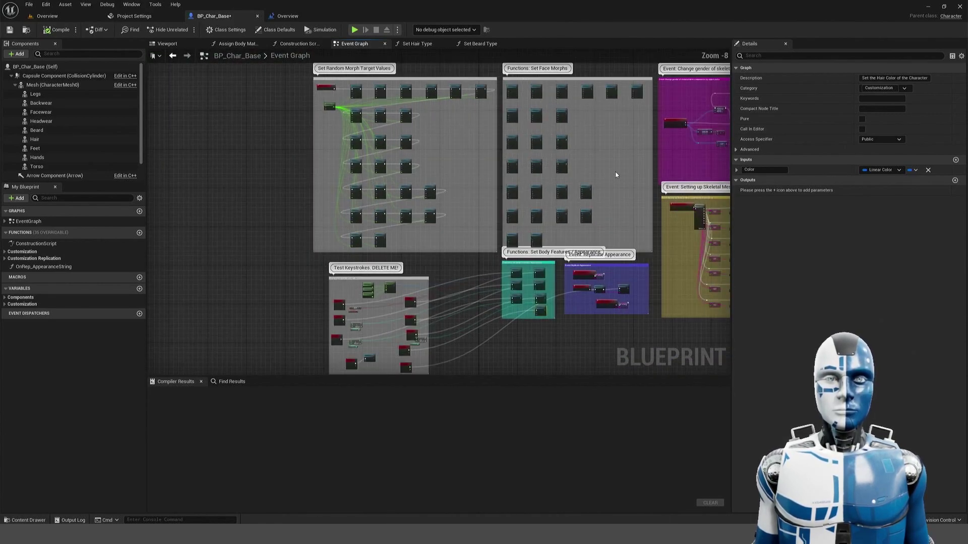
scroll(615, 174, "up", 1)
right_click_drag(615, 172, 599, 175)
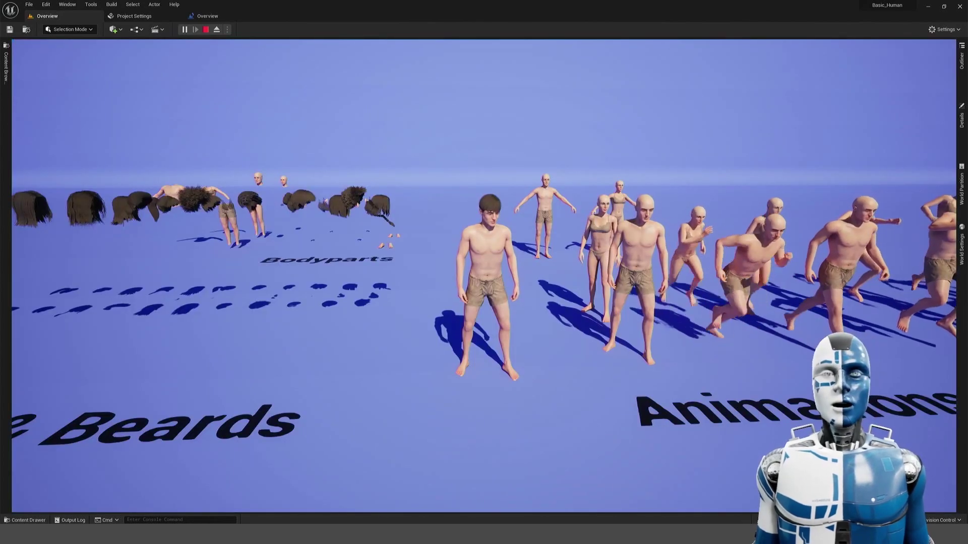
Run the character around in the play session, switch it to female and try different hairstyles and random hair colors
key("d")
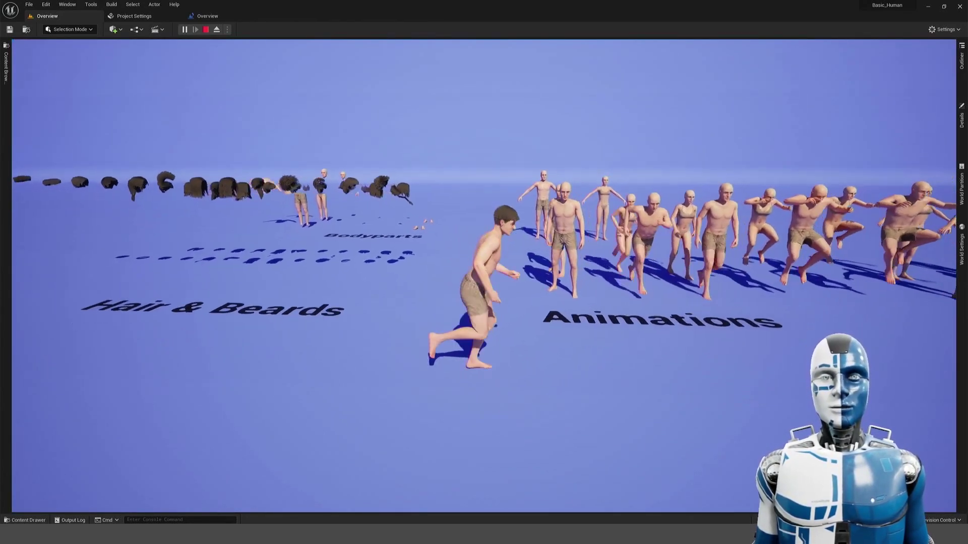
key("s")
key("a")
key("Tab")
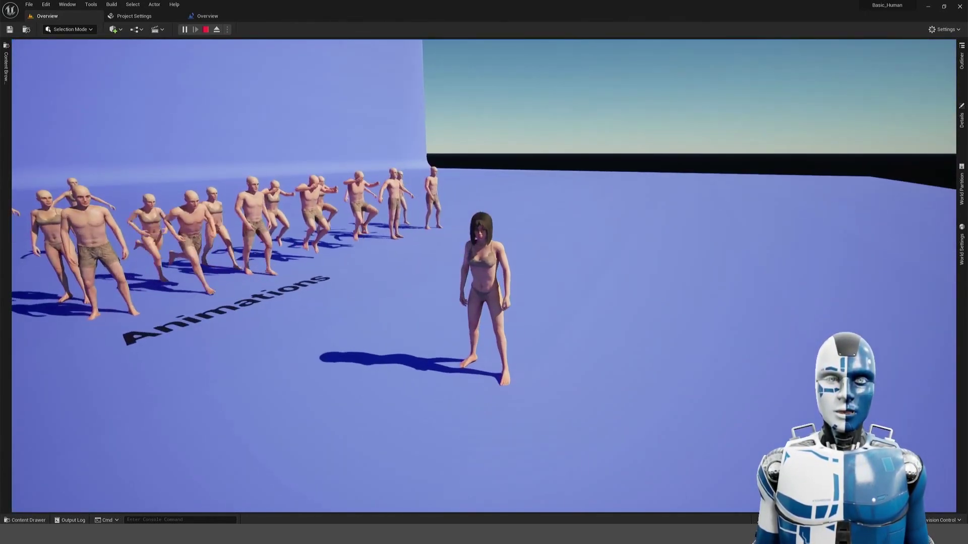
key("Tab")
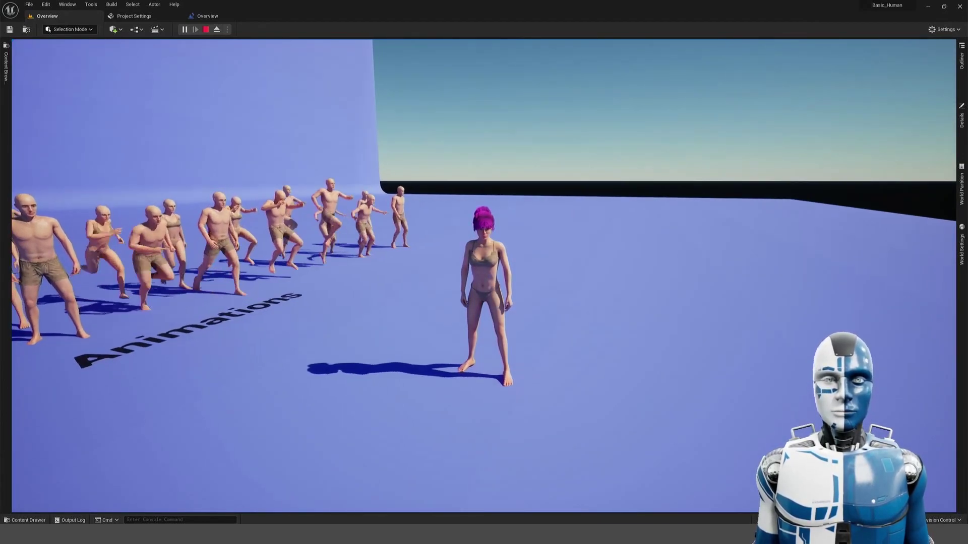
key("Tab")
key("Tab")
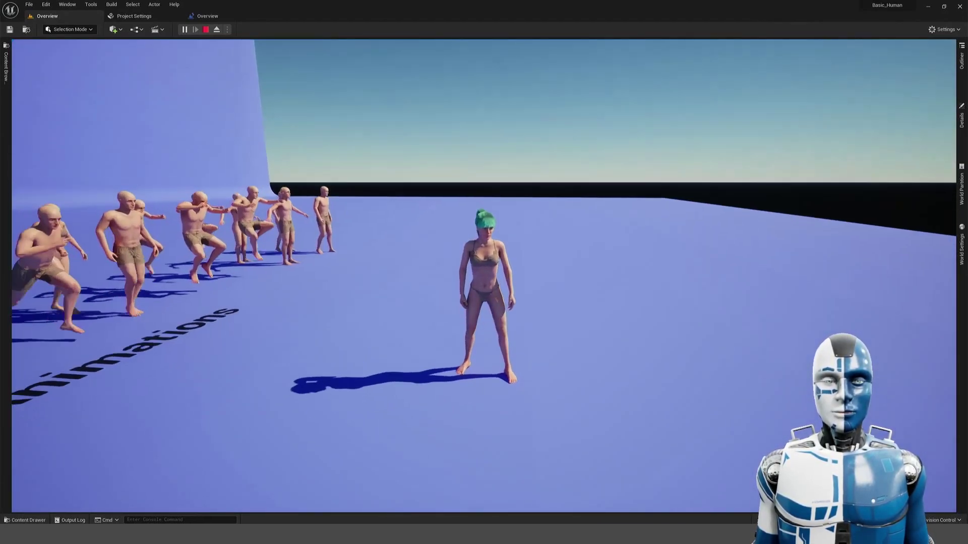
key("Tab")
Test the male character with a green mohawk and full beard, moving it around the level
key("w")
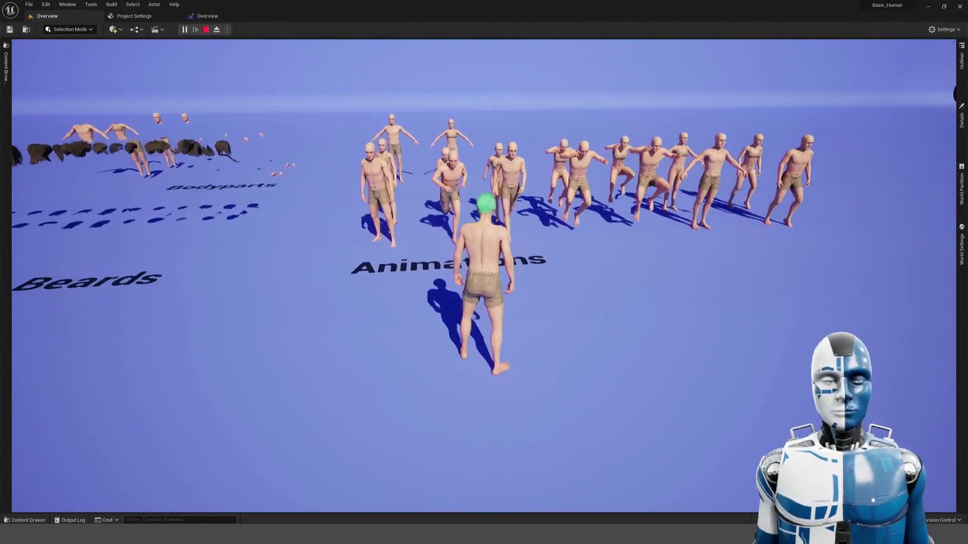
key("e")
key("e")
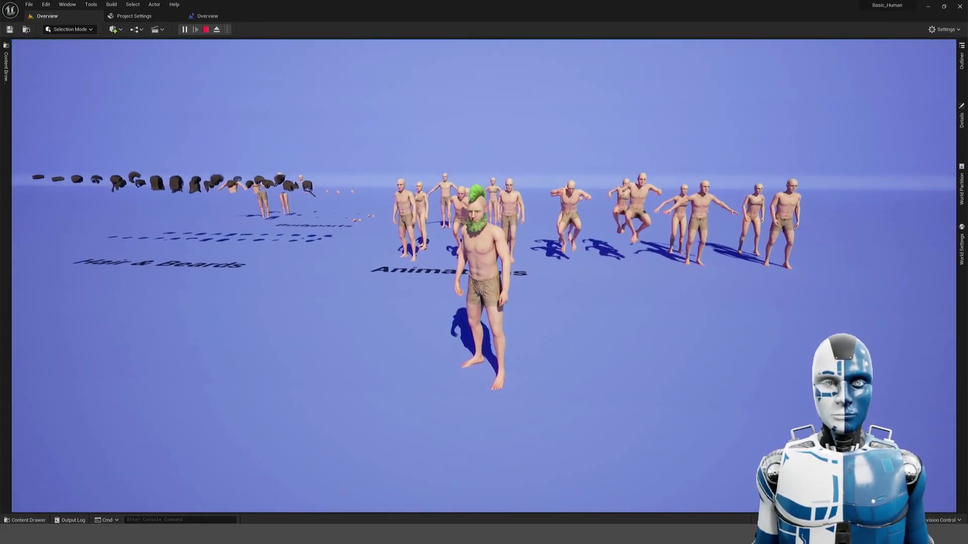
key("w")
key("a")
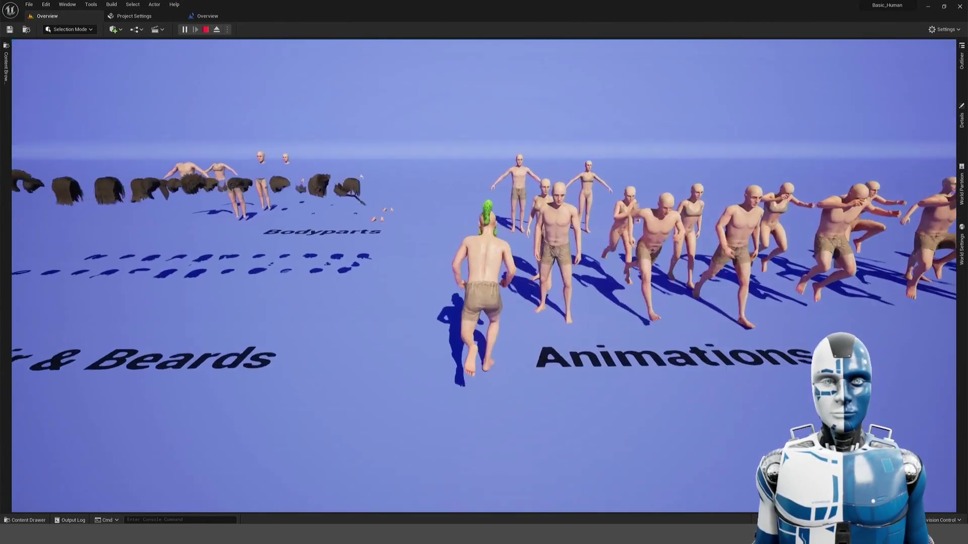
key("s")
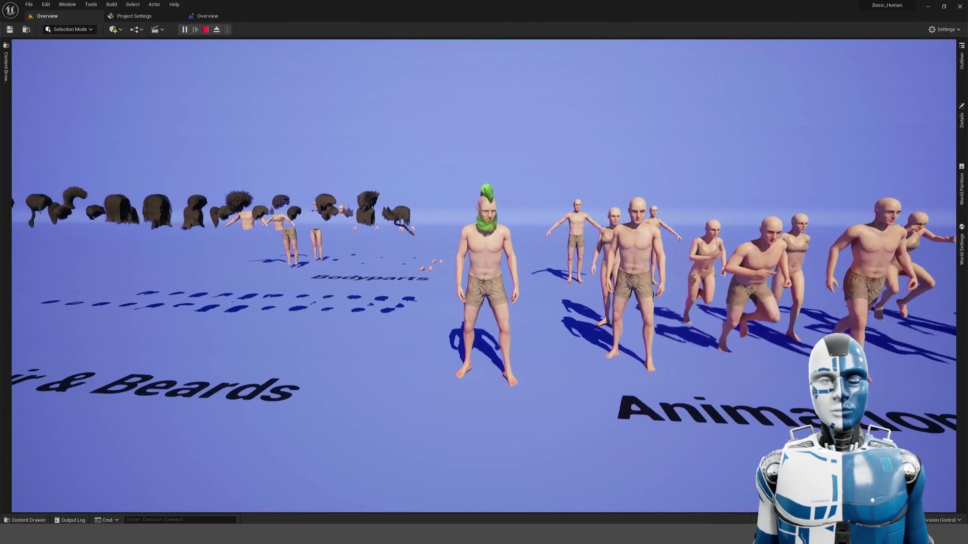
key("s")
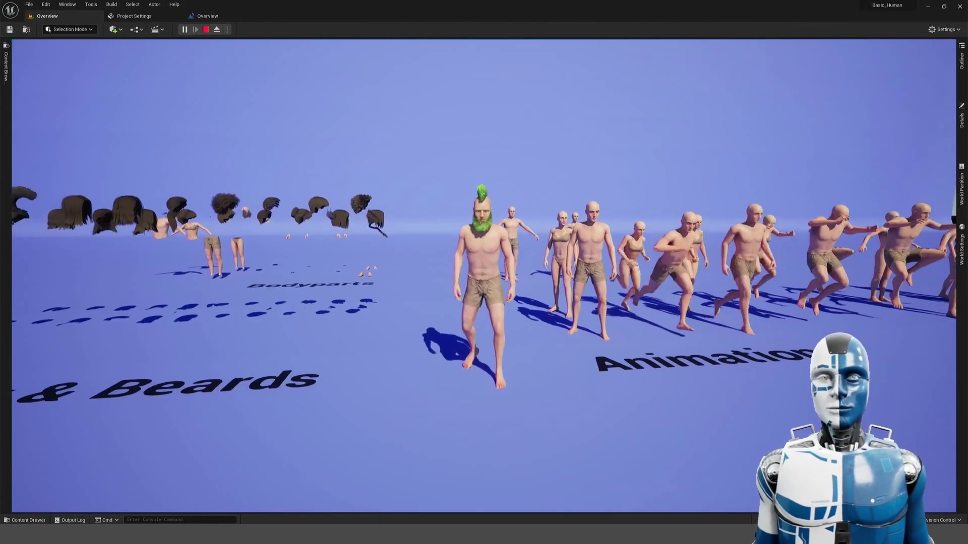